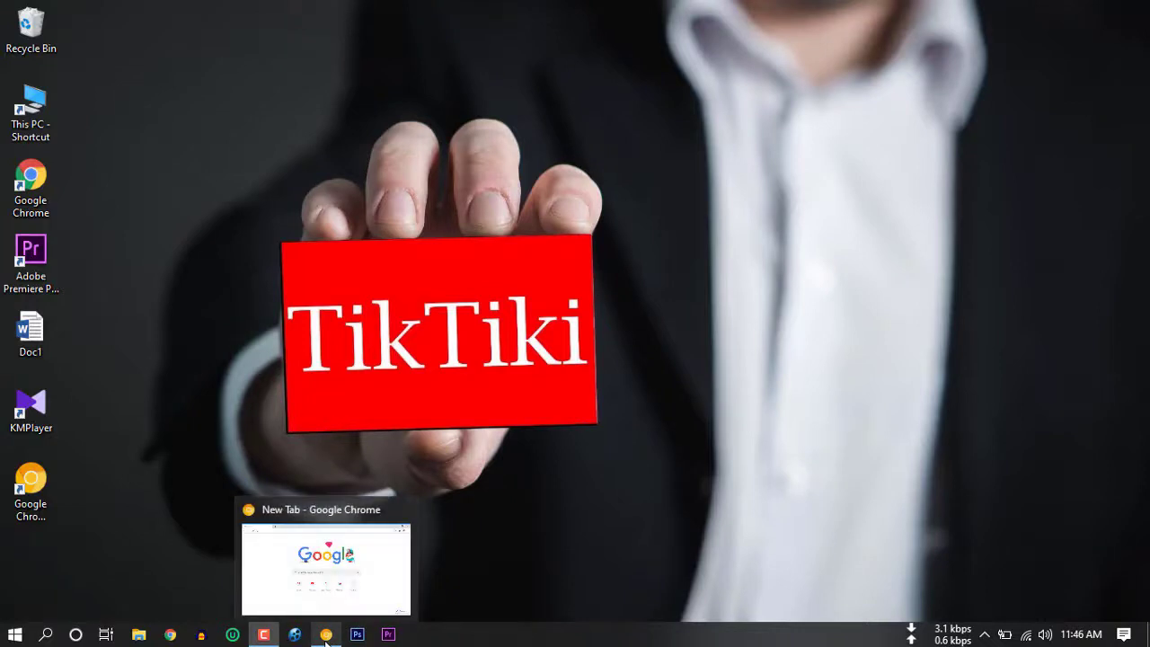
Launch Chrome and go to youtube.com
{"action": "left_click", "coordinate": [326, 635]}
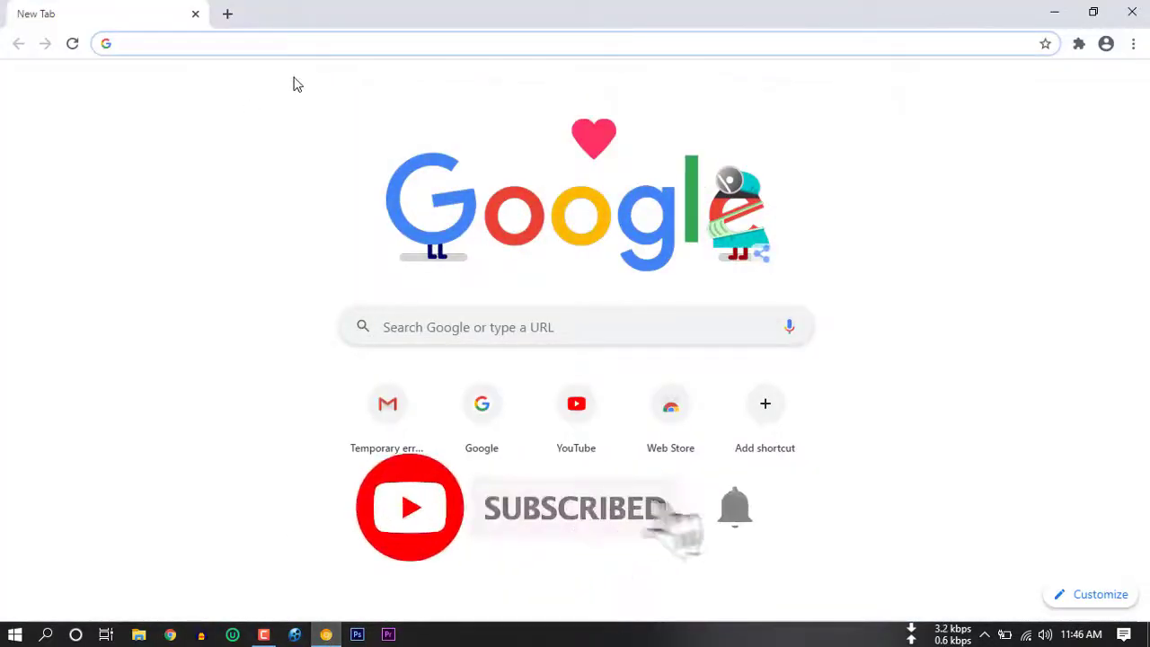
{"action": "type", "text": "youtube.com"}
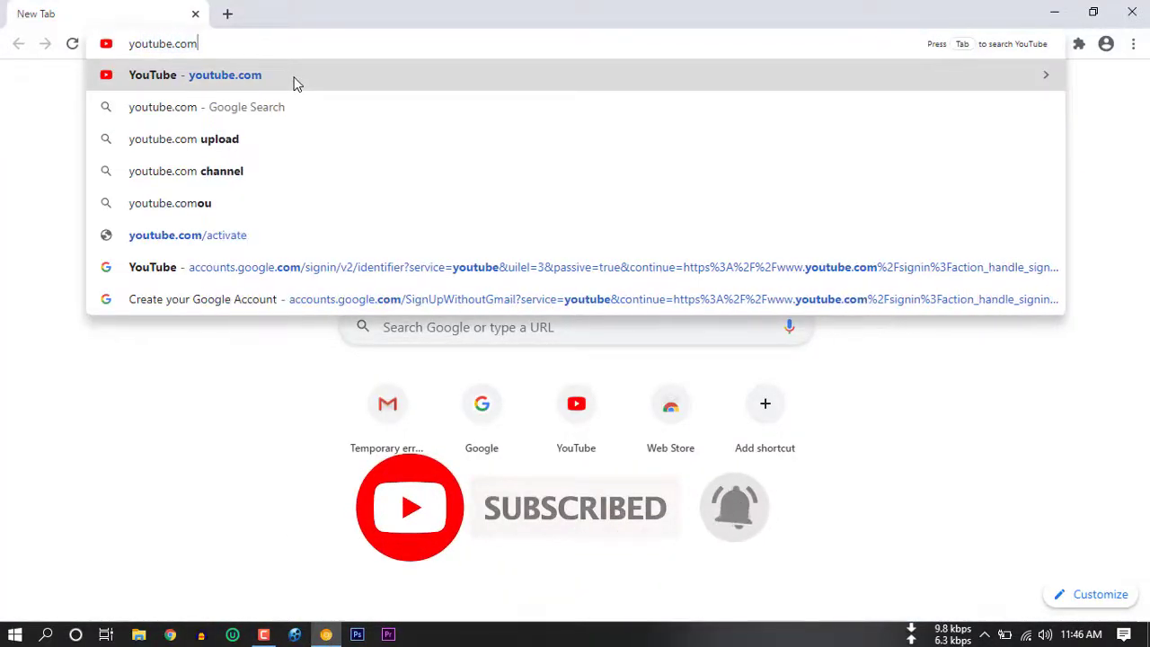
{"action": "key", "text": "Return"}
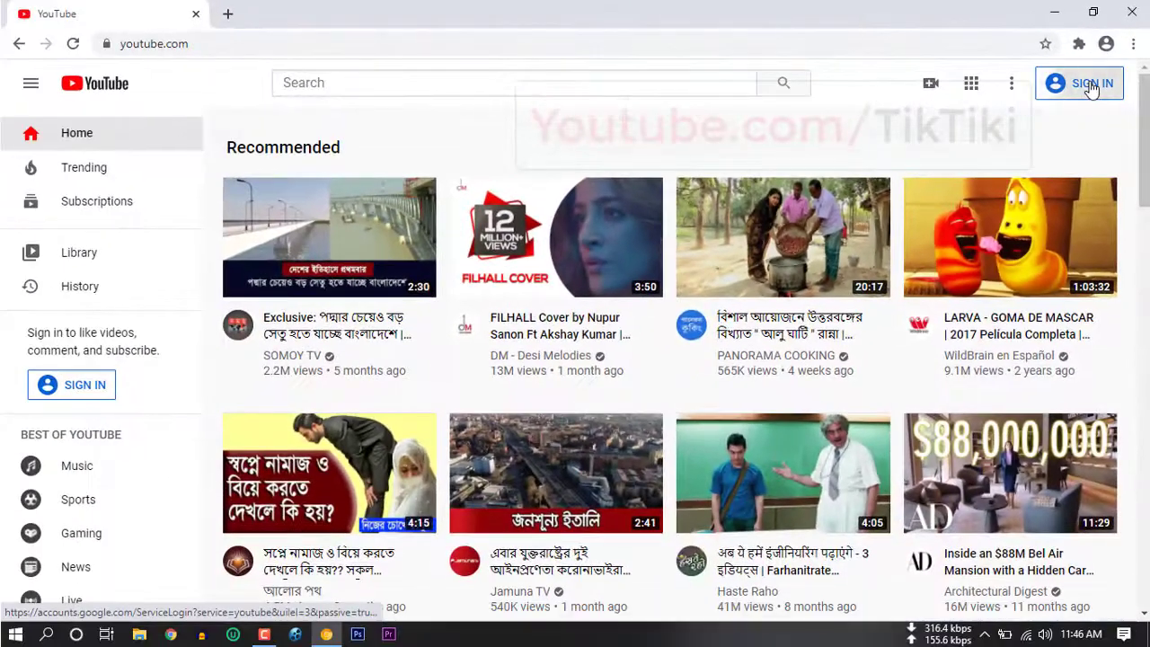
From YouTube sign-in, start creating a new Google account of the manage-my-business type
{"action": "left_click", "coordinate": [1070, 144]}
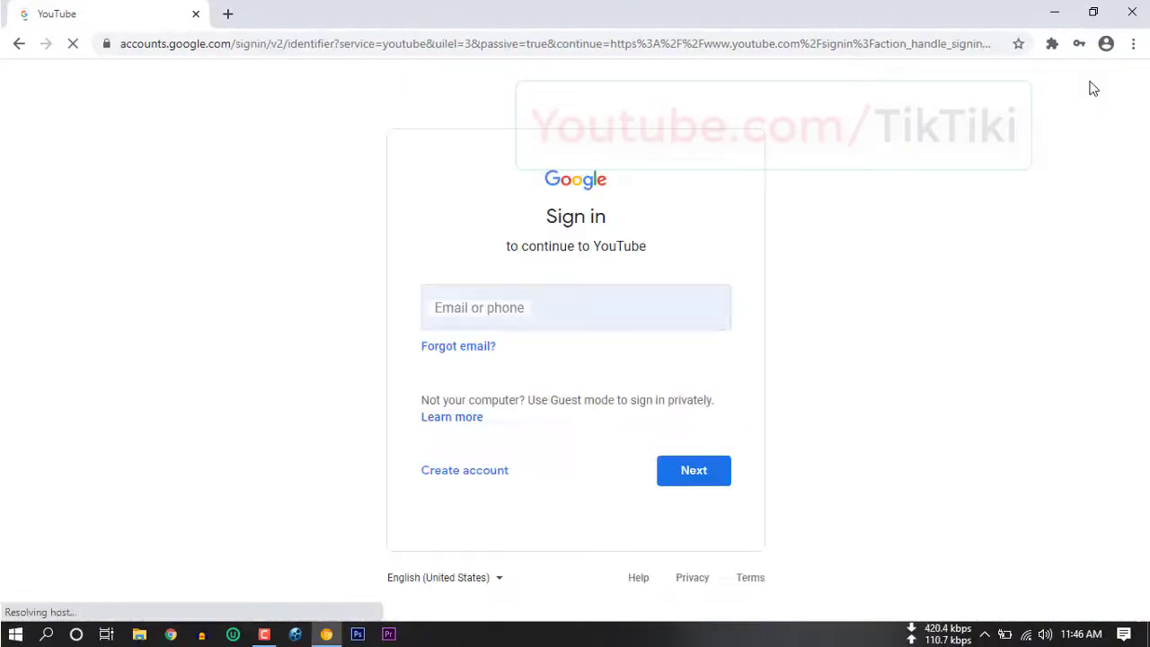
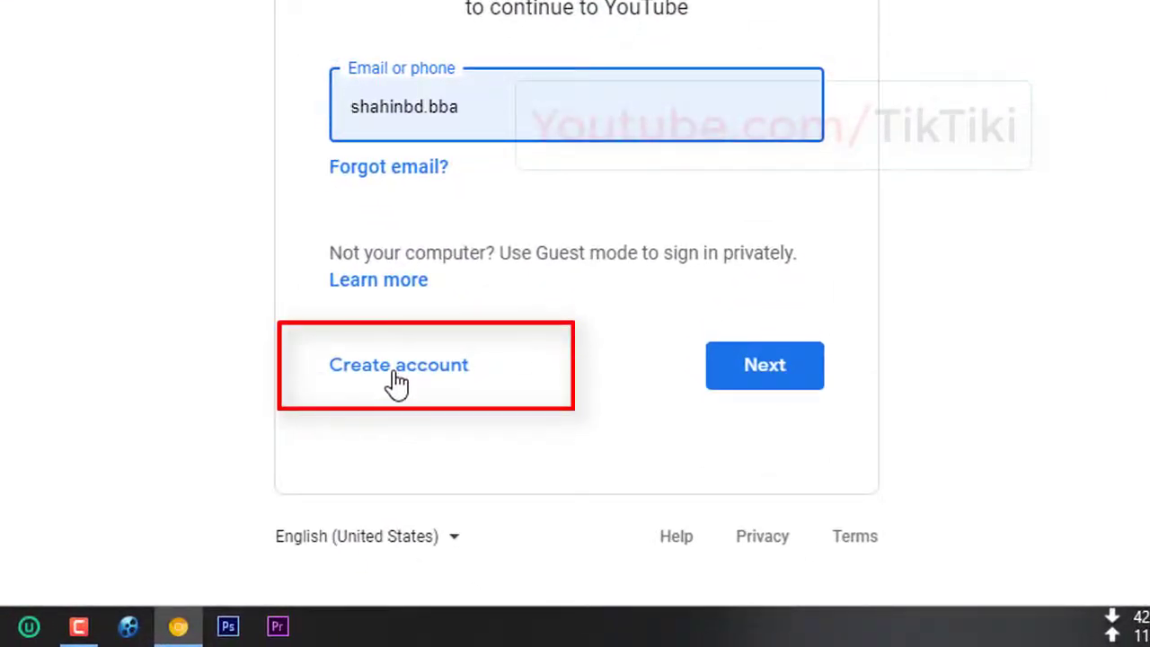
{"action": "left_click", "coordinate": [413, 404]}
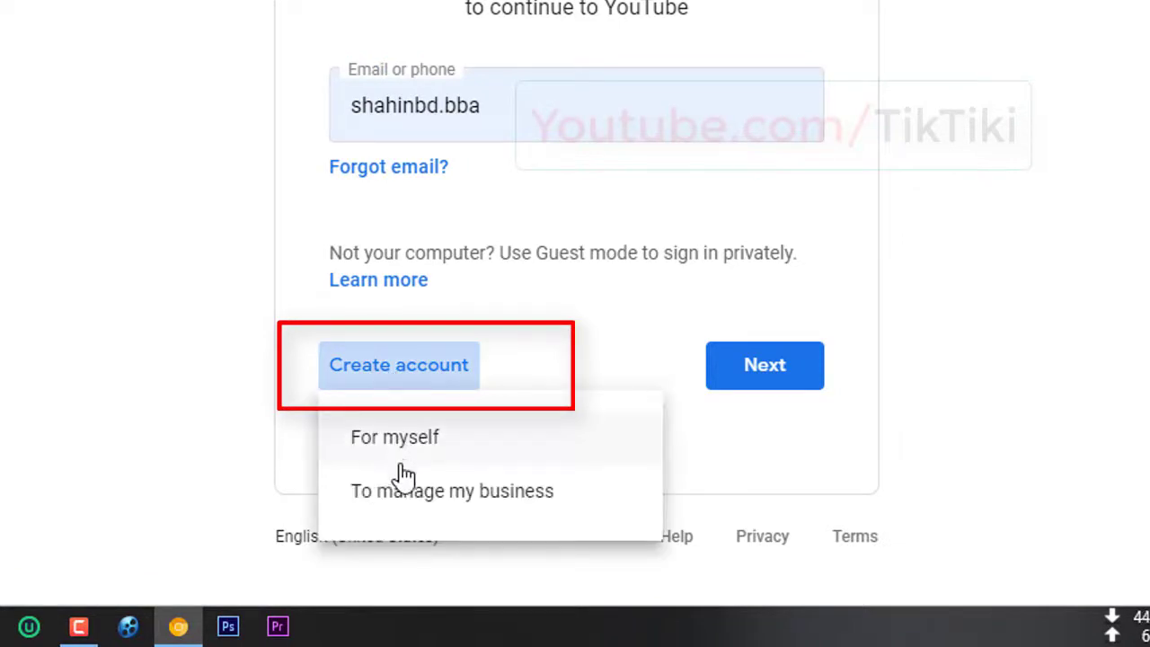
{"action": "left_click", "coordinate": [430, 495]}
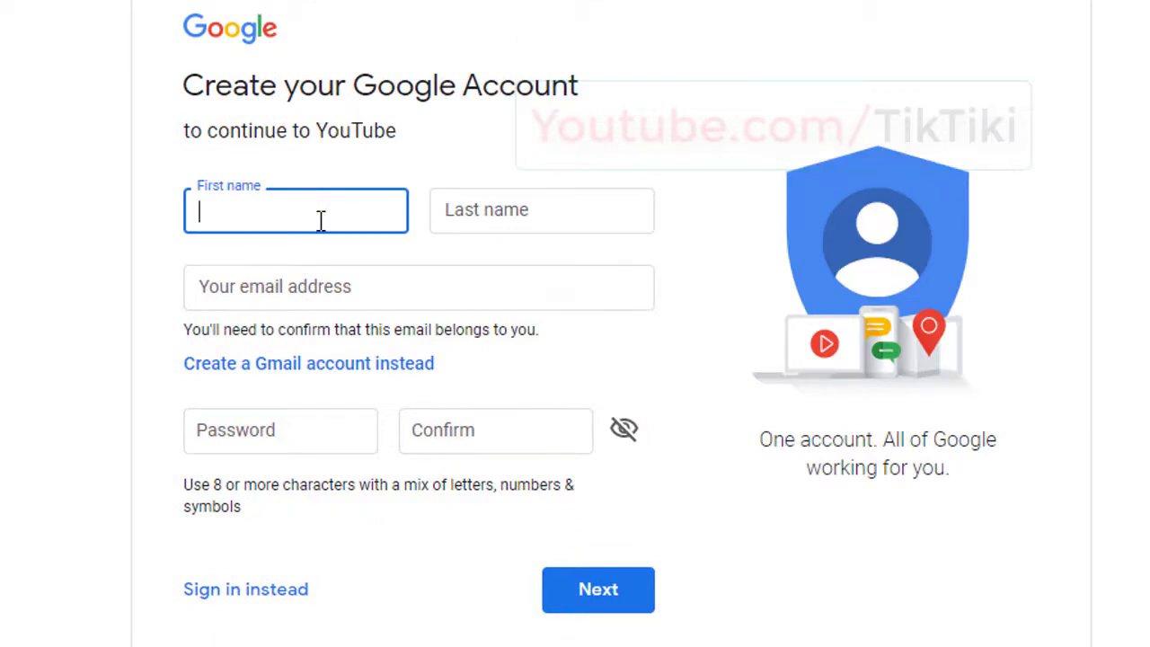
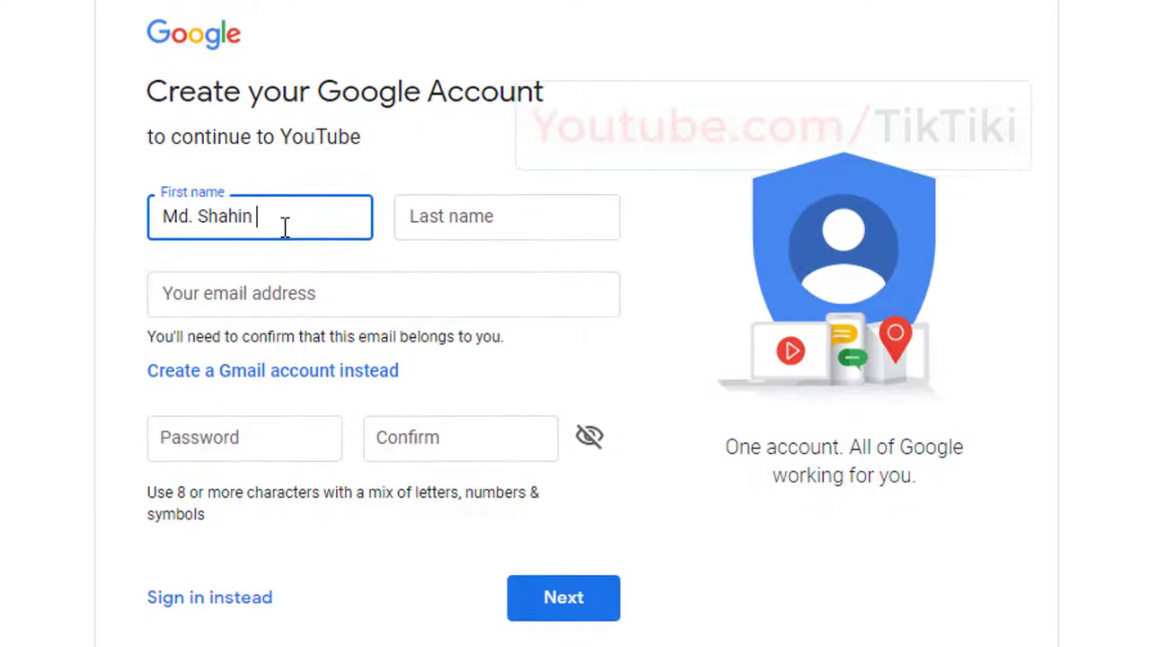
Enter the first name, last name and the existing Gmail address on the sign-up form
{"action": "left_click", "coordinate": [452, 217]}
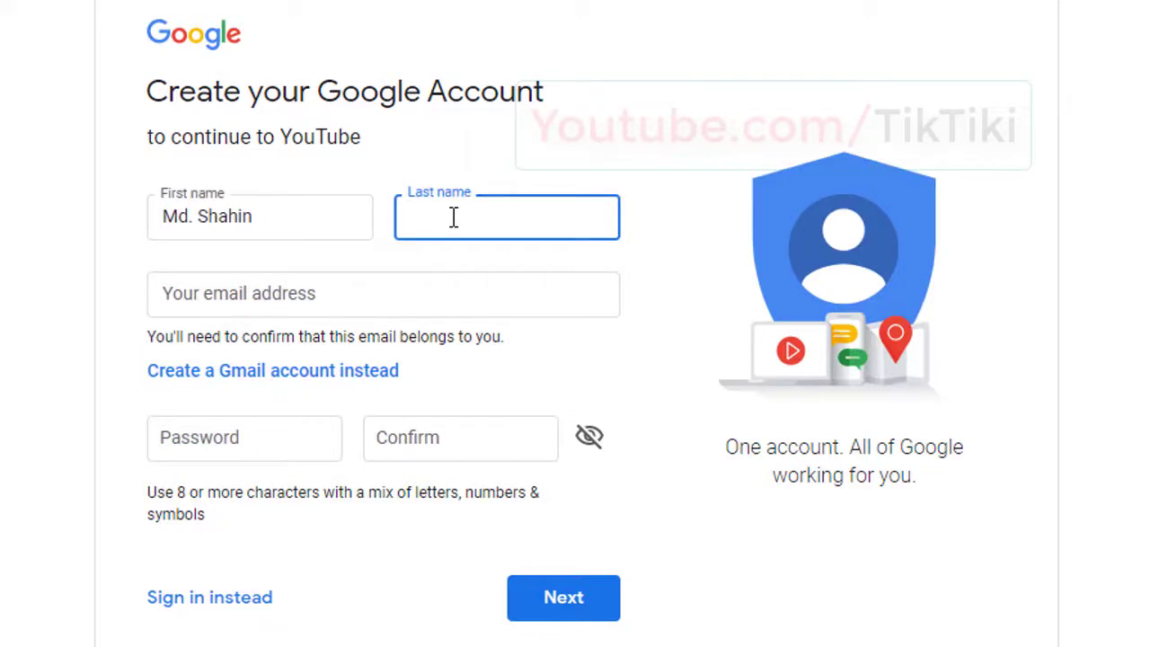
{"action": "left_click", "coordinate": [222, 297]}
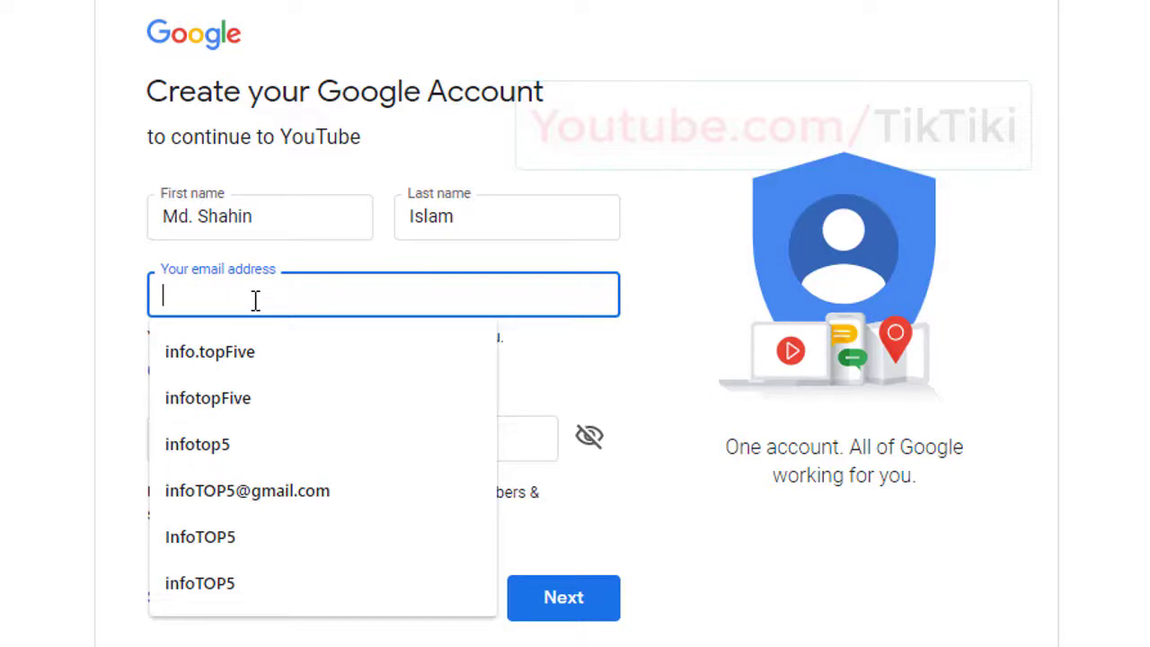
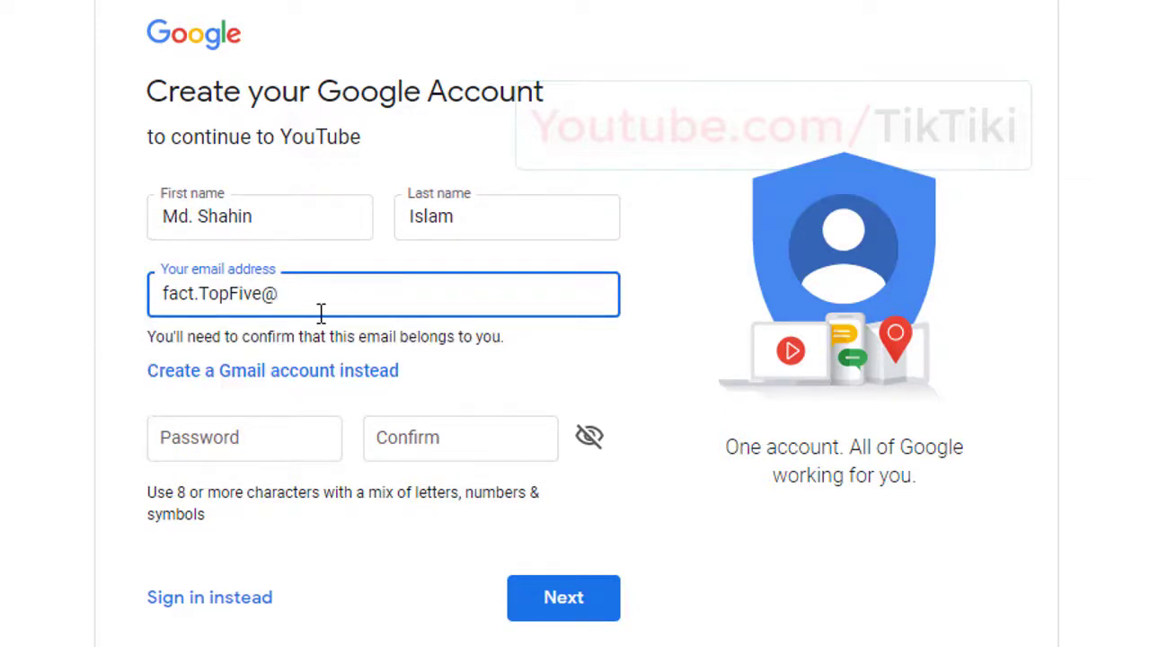
Set and confirm the account password, then submit the sign-up details
{"action": "left_click", "coordinate": [205, 436]}
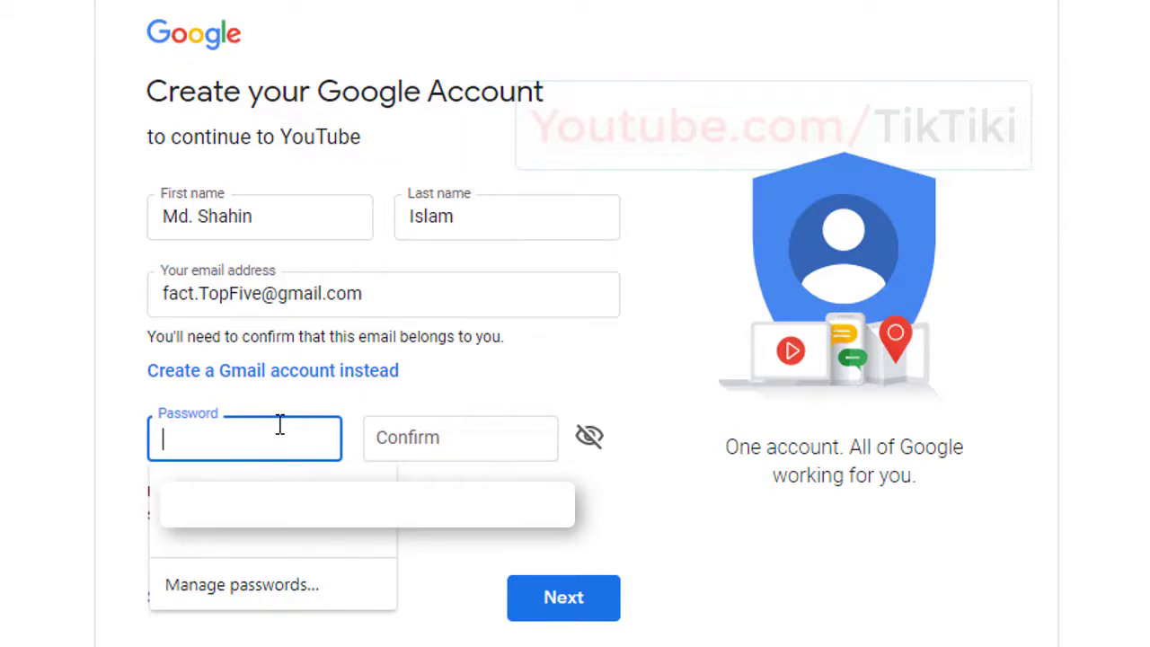
{"action": "type", "text": "*********"}
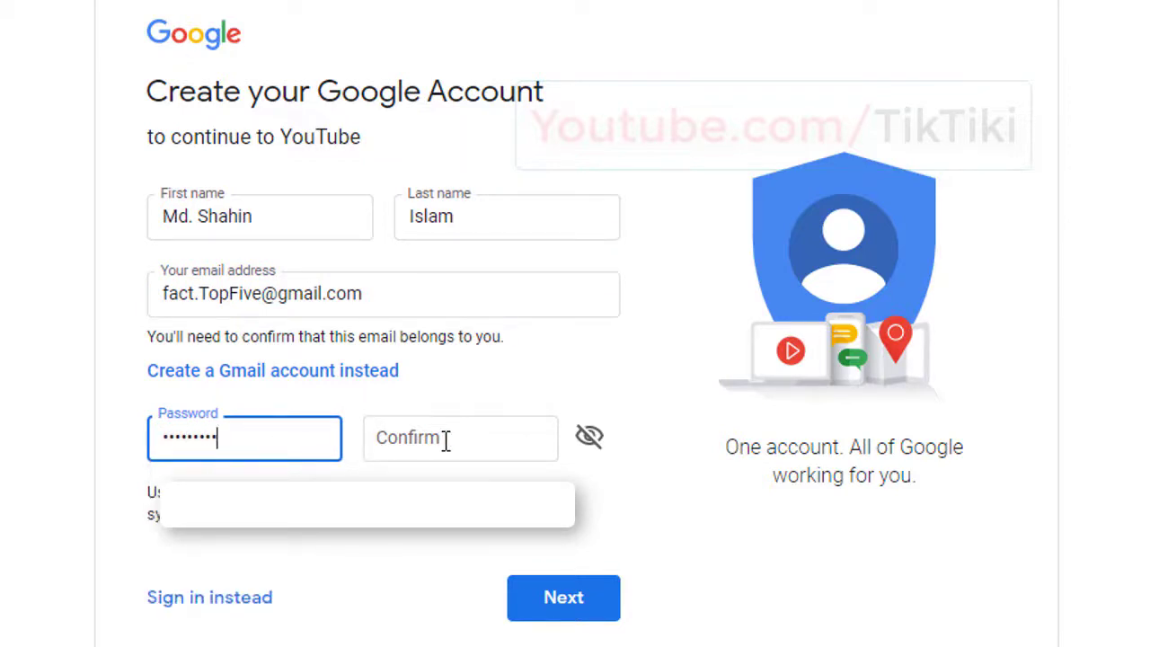
{"action": "left_click", "coordinate": [444, 440]}
{"action": "type", "text": "*********"}
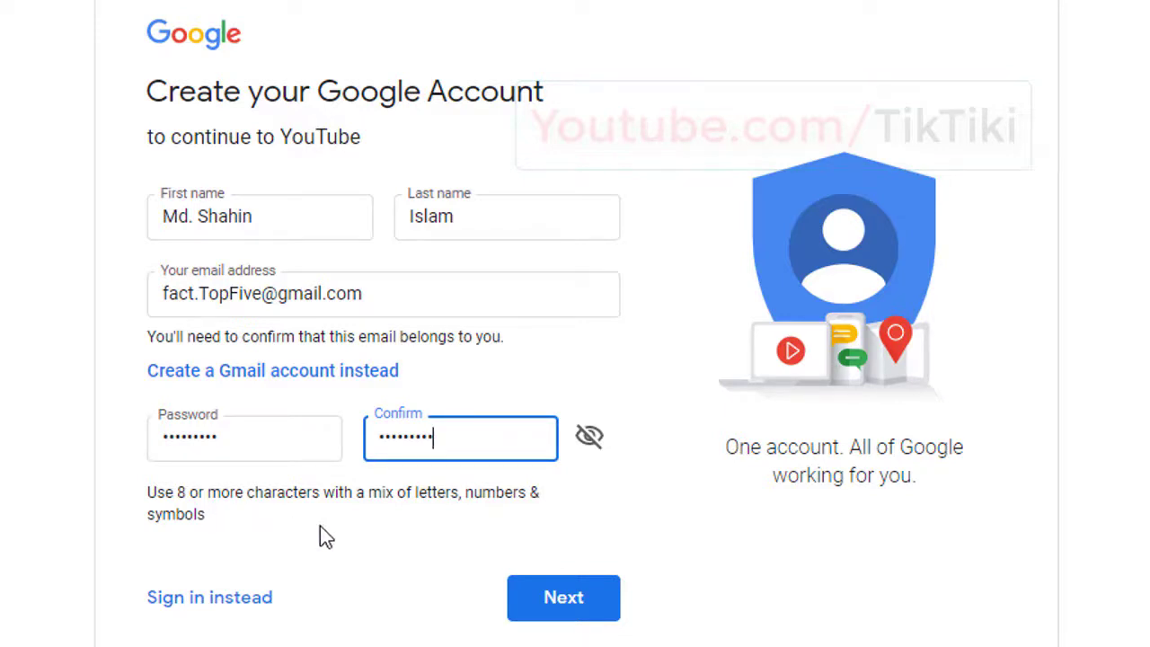
{"action": "left_click", "coordinate": [559, 602]}
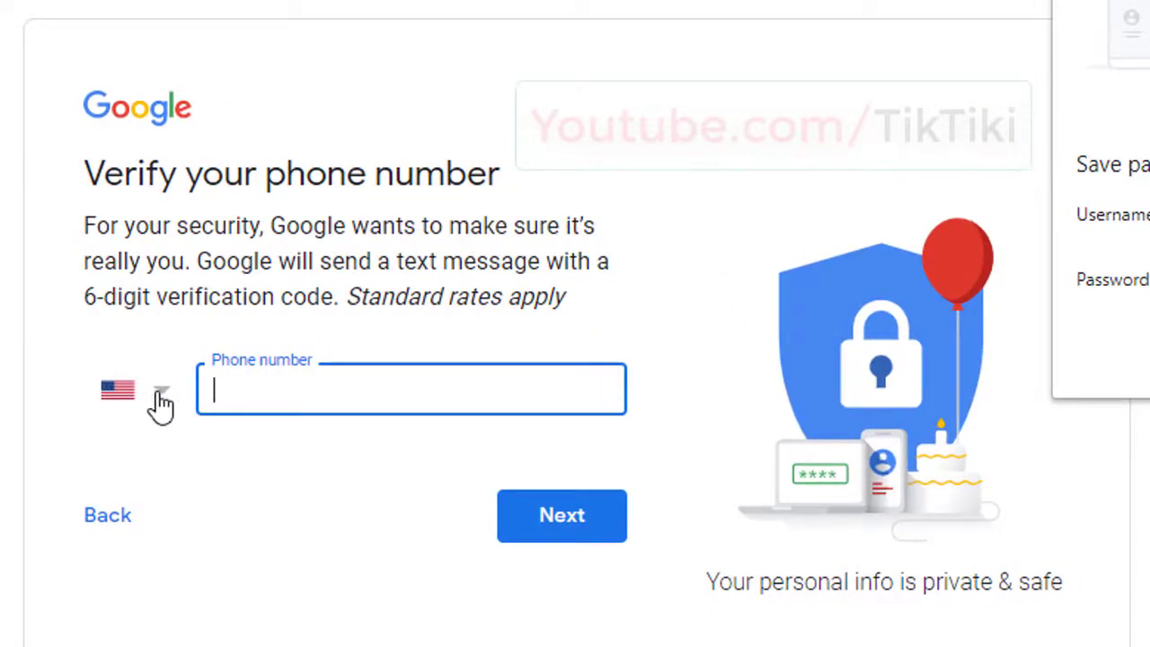
Choose Bangladesh (+880) as the country and submit the phone number for verification
{"action": "left_click", "coordinate": [161, 404]}
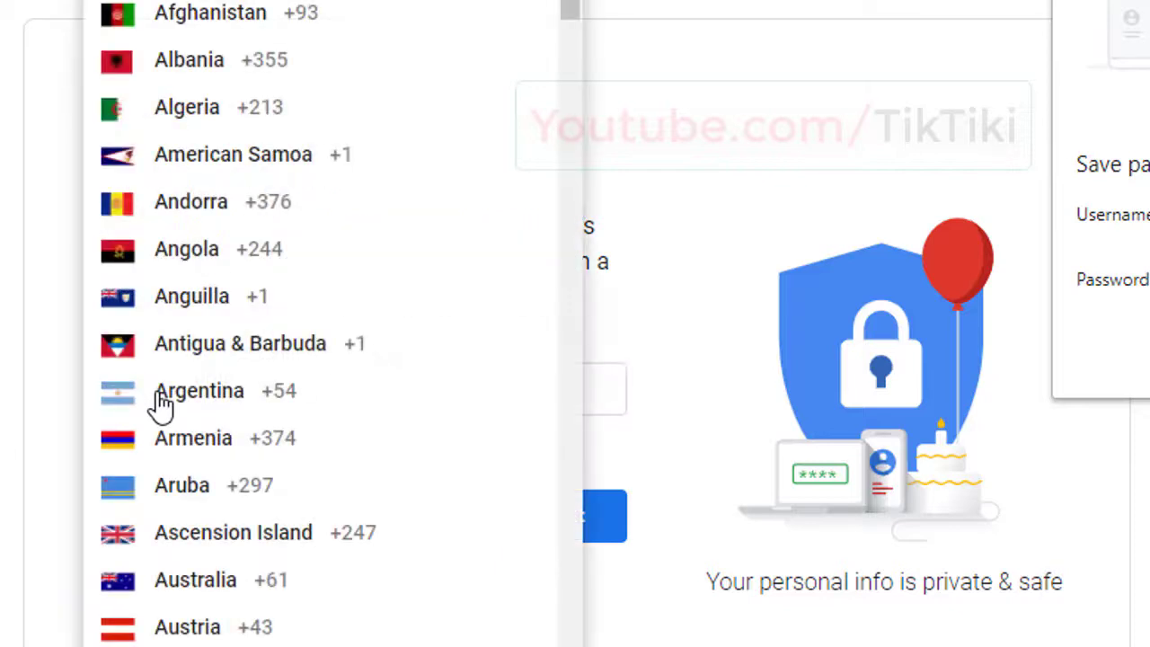
{"action": "scroll", "coordinate": [249, 493], "scroll_direction": "down", "scroll_amount": 3}
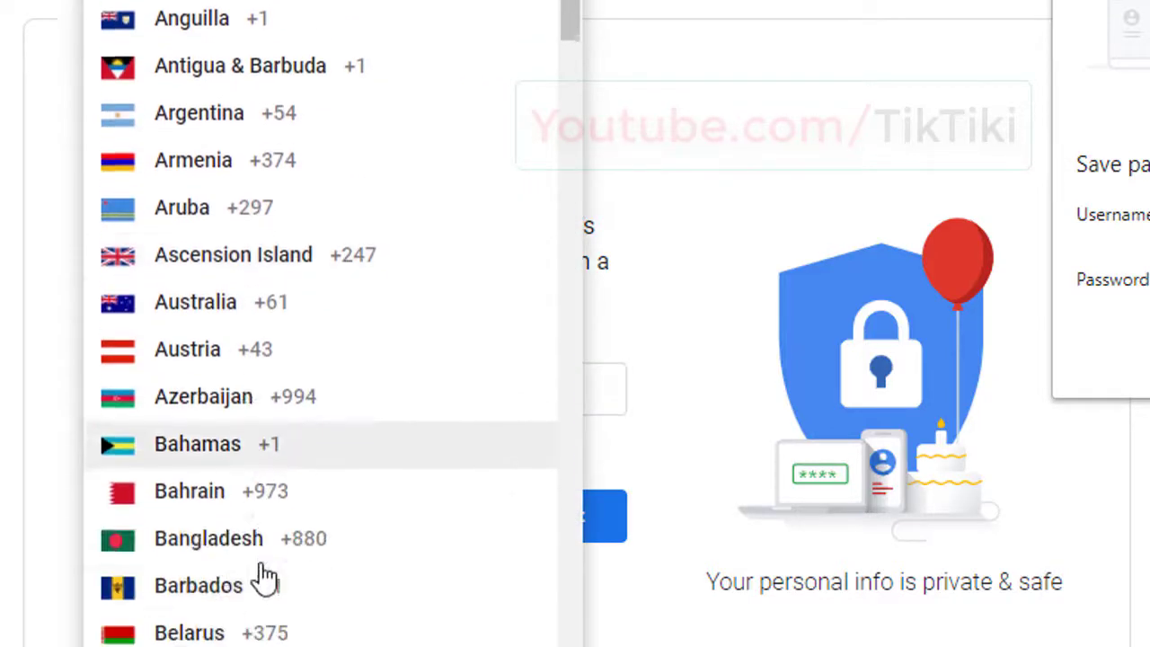
{"action": "left_click", "coordinate": [213, 542]}
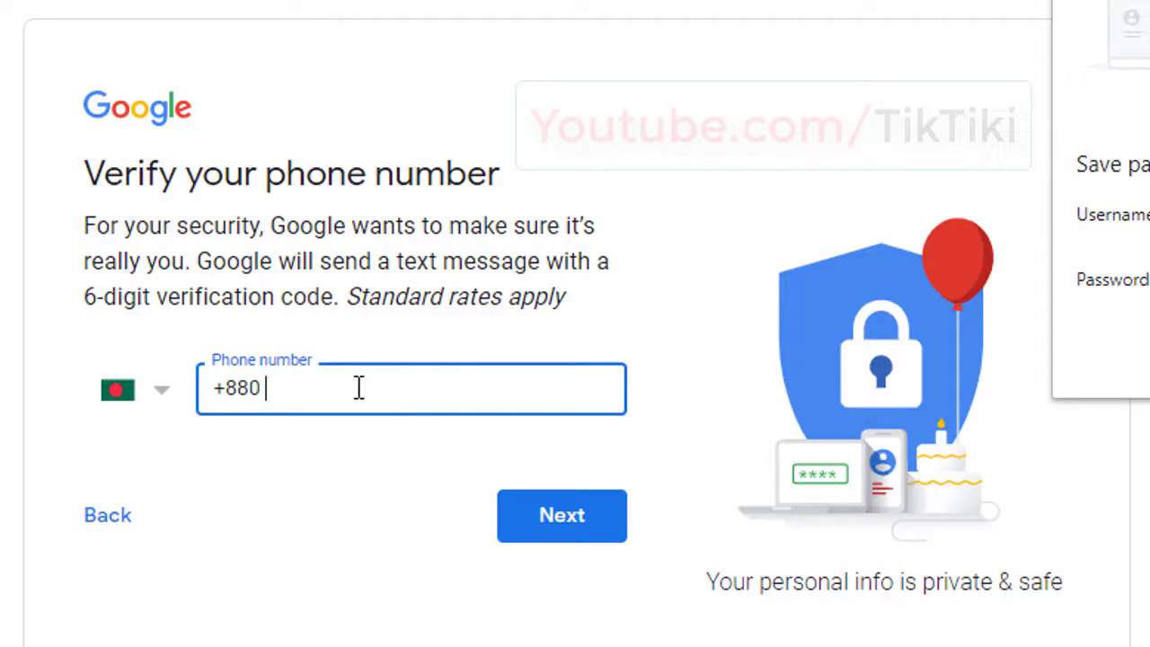
{"action": "type", "text": "15160"}
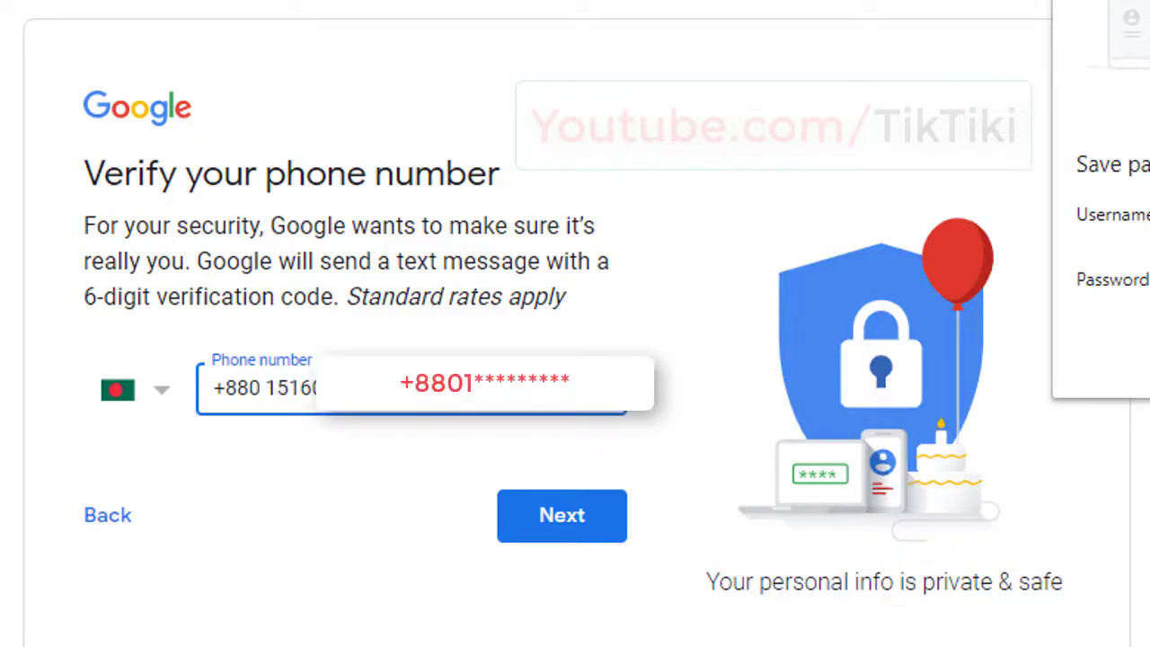
{"action": "left_click", "coordinate": [580, 532]}
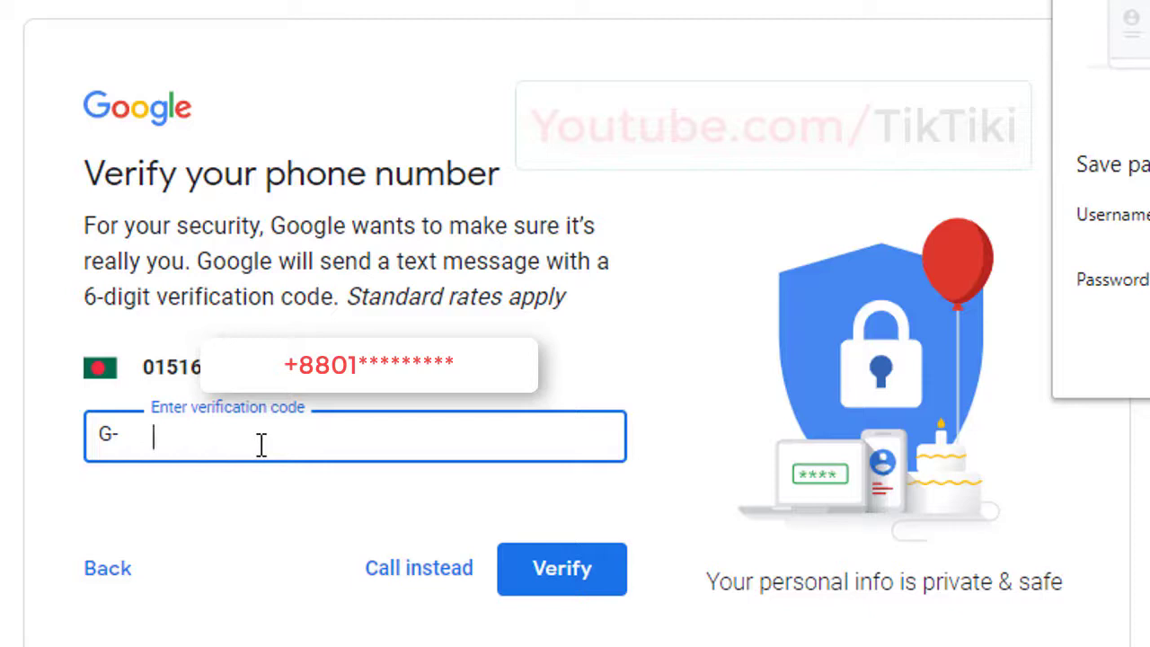
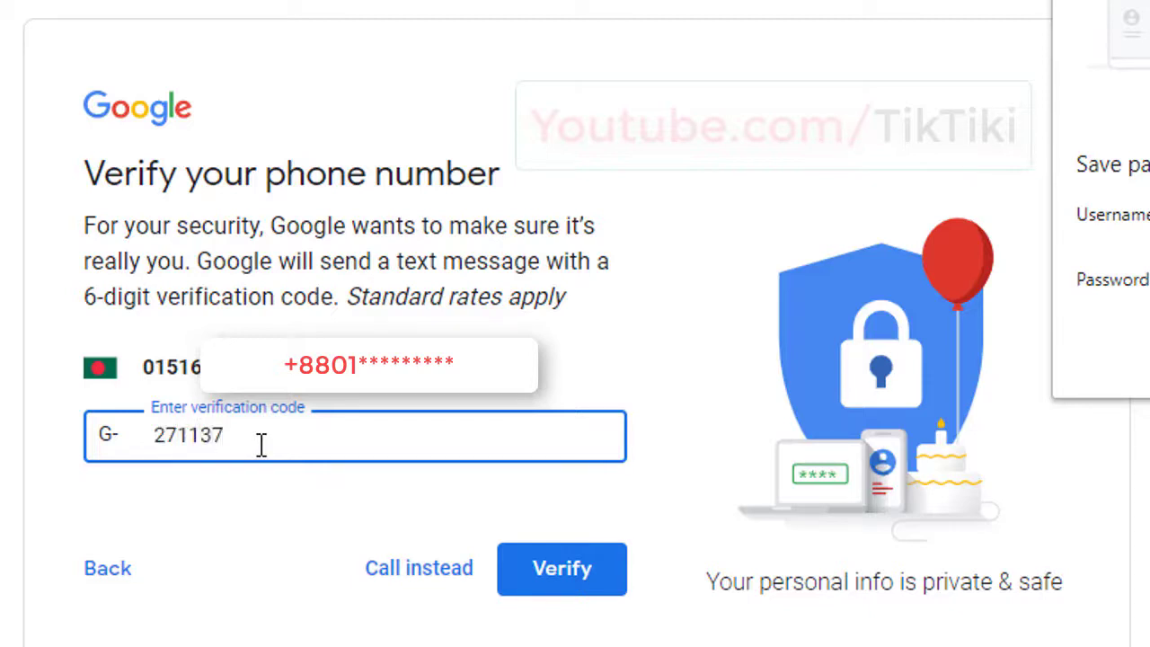
Enter the 6-digit SMS verification code and verify it
{"action": "left_click", "coordinate": [559, 578]}
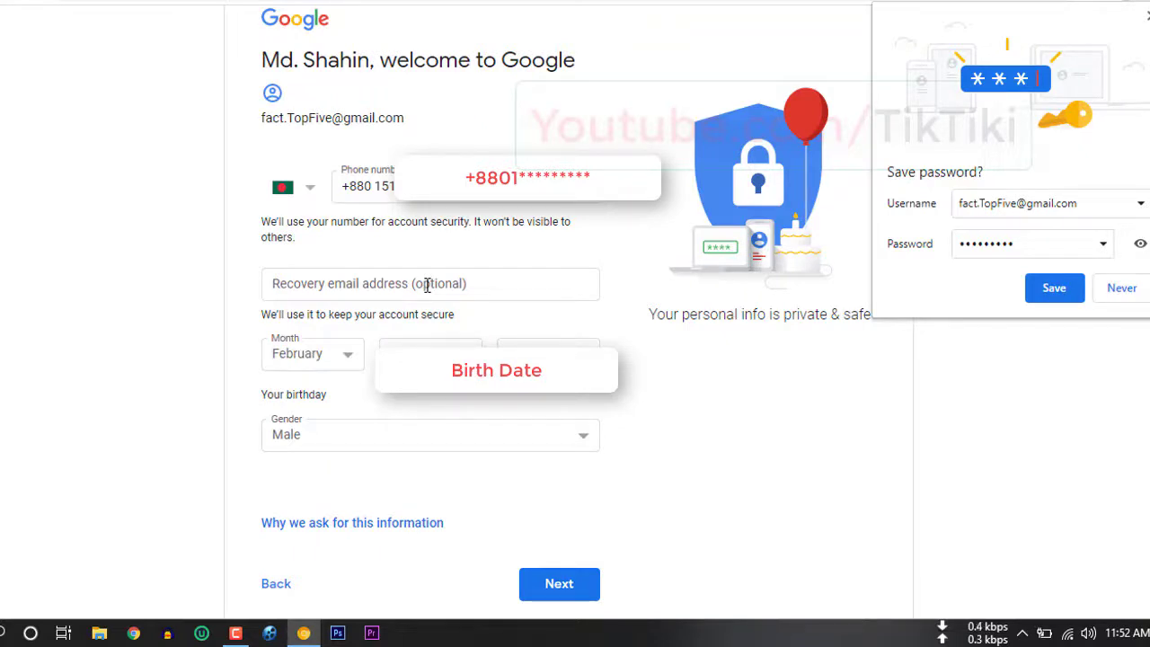
Fill in a recovery email, a February birthday and Male gender, then submit
{"action": "left_click", "coordinate": [427, 285]}
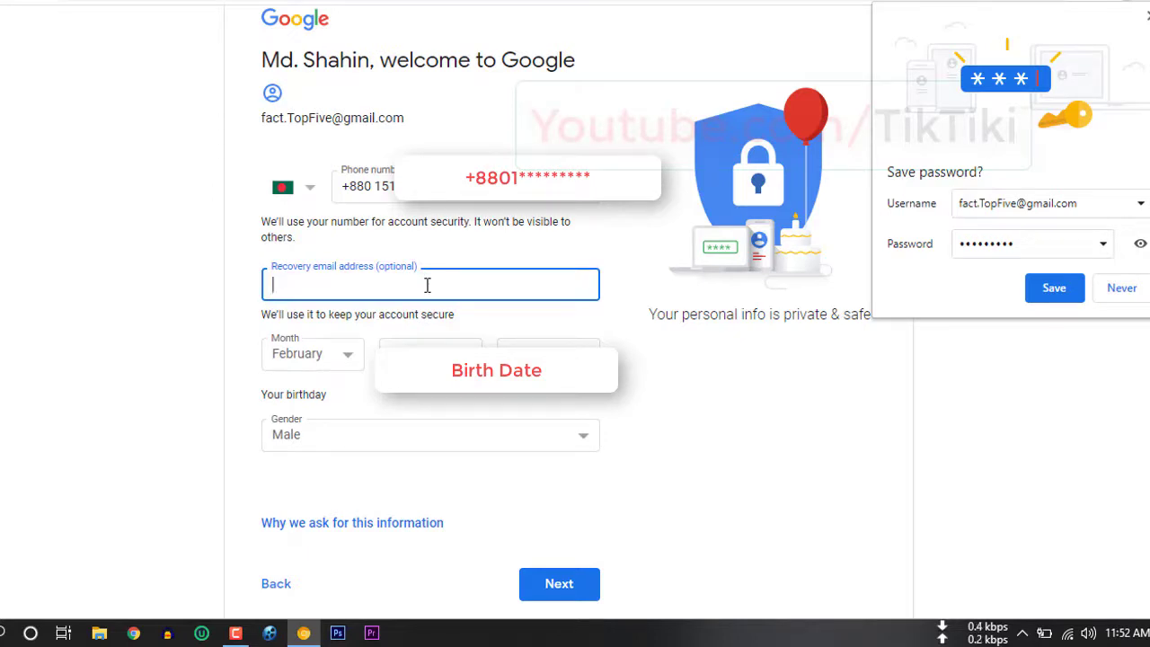
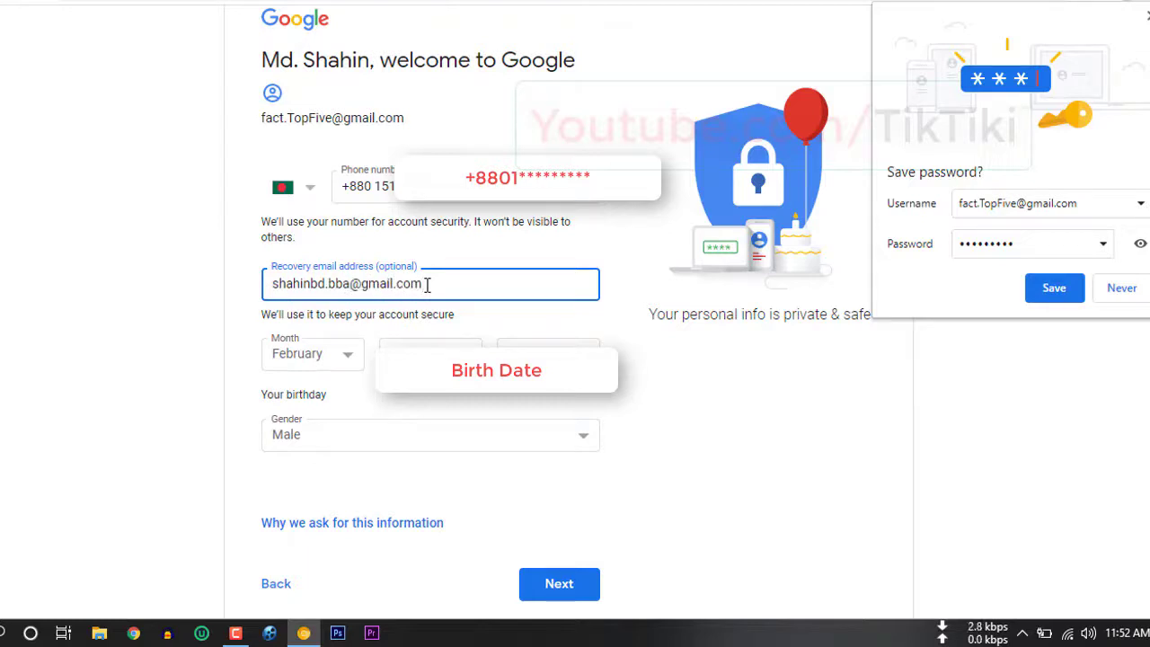
{"action": "left_click", "coordinate": [320, 365]}
{"action": "key", "text": "Tab"}
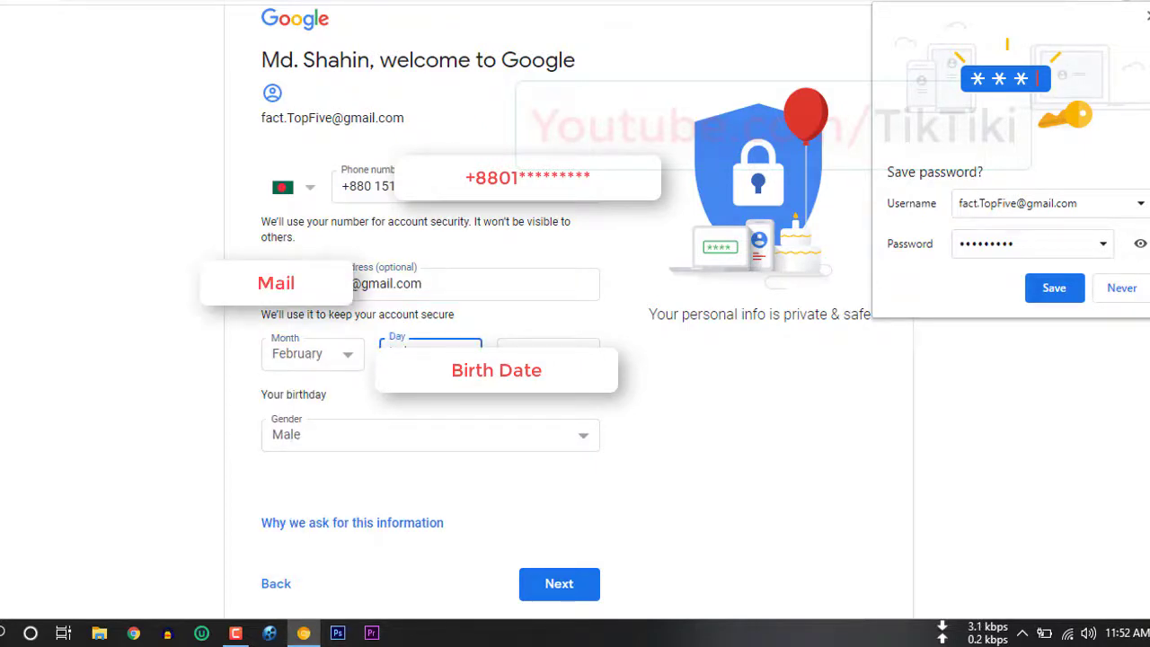
{"action": "key", "text": "Tab"}
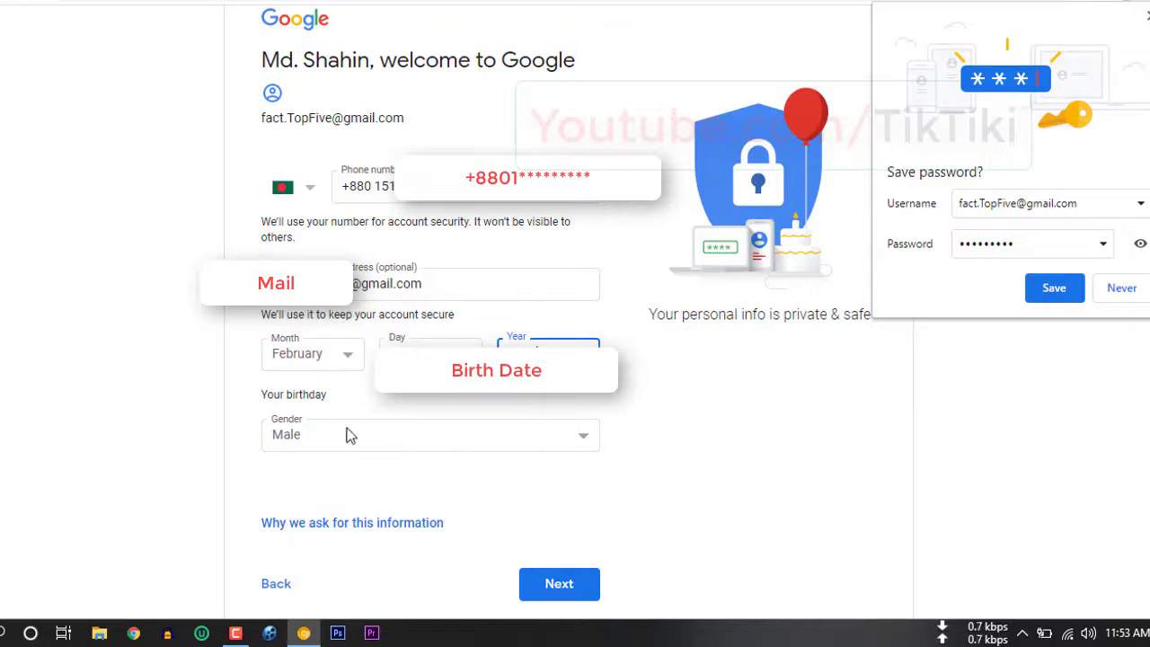
{"action": "left_click", "coordinate": [399, 440]}
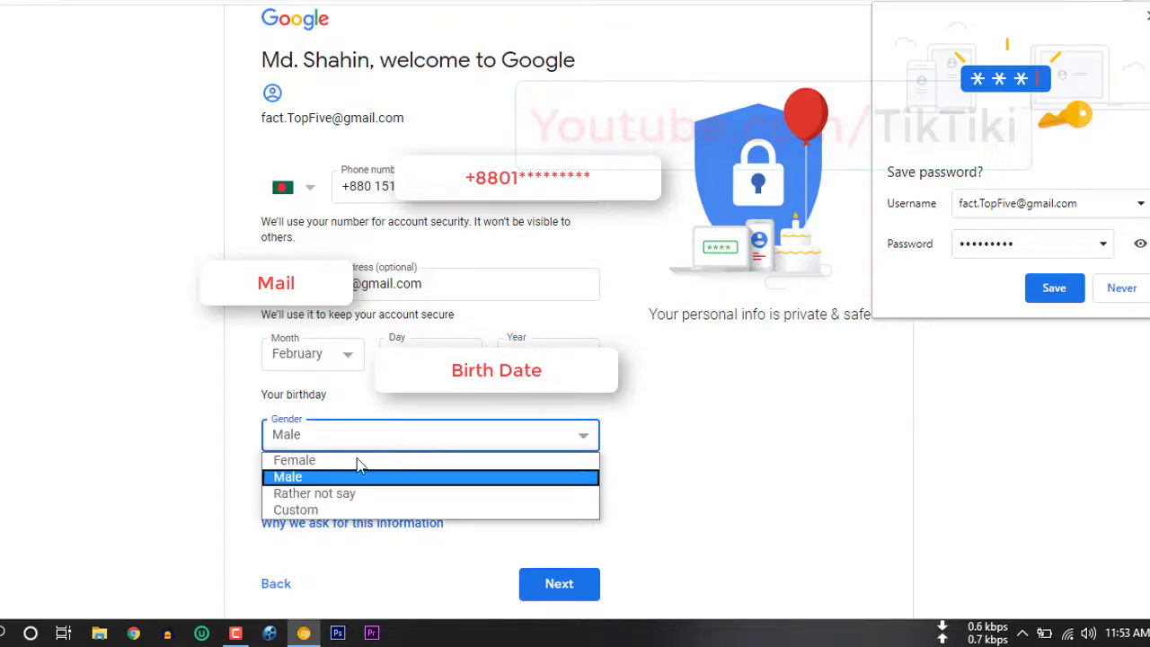
{"action": "left_click", "coordinate": [293, 479]}
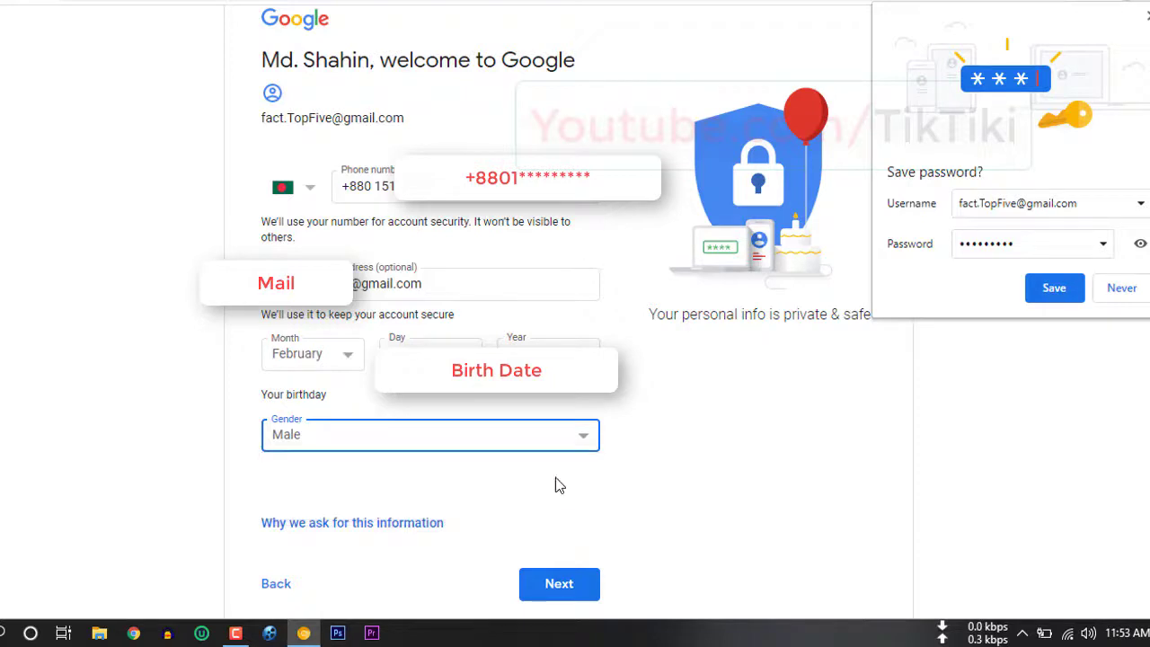
{"action": "left_click", "coordinate": [548, 586]}
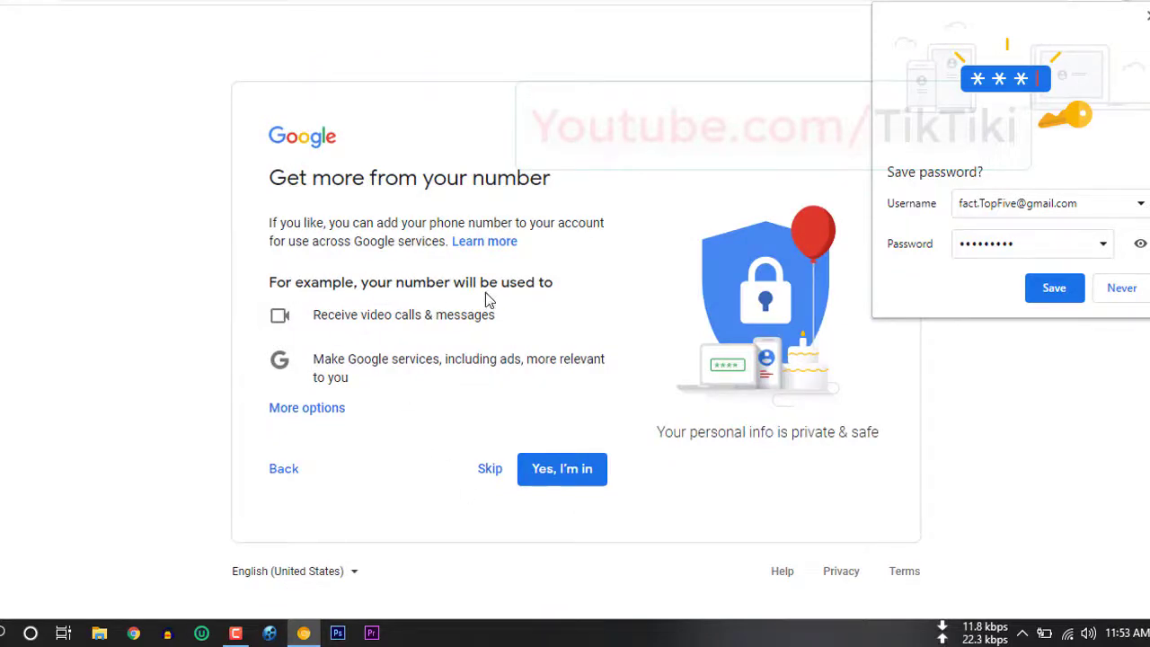
Opt the phone number into Google services and accept the Privacy and Terms
{"action": "left_click", "coordinate": [564, 472]}
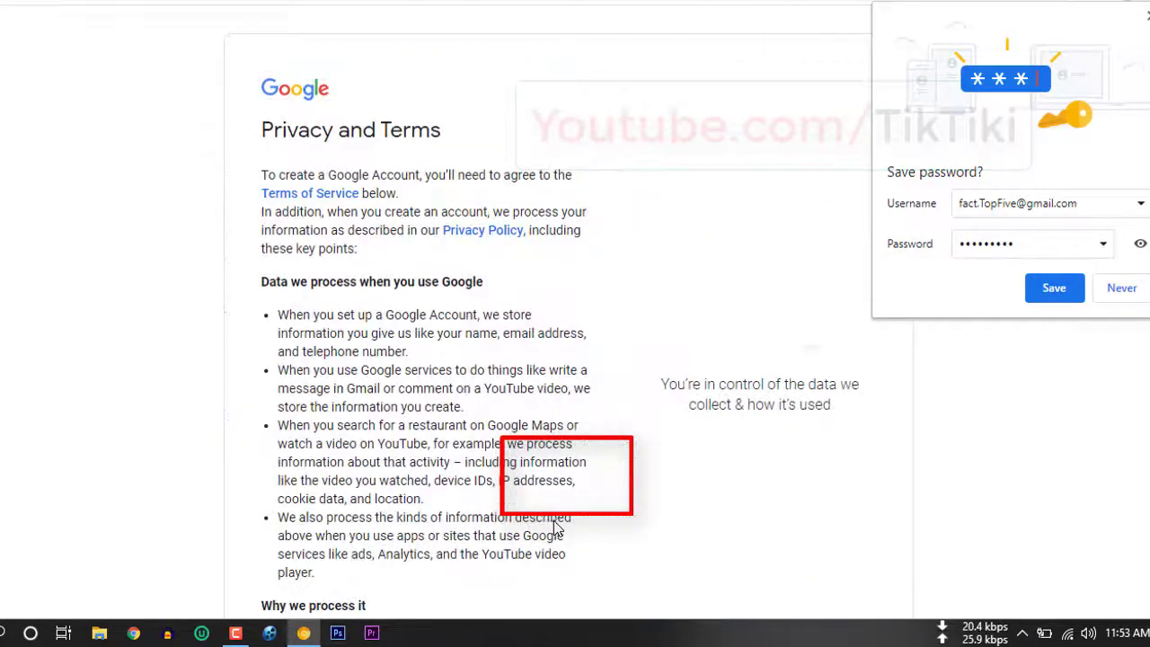
{"action": "scroll", "coordinate": [451, 400], "scroll_direction": "down", "scroll_amount": 5}
{"action": "scroll", "coordinate": [452, 400], "scroll_direction": "down", "scroll_amount": 4}
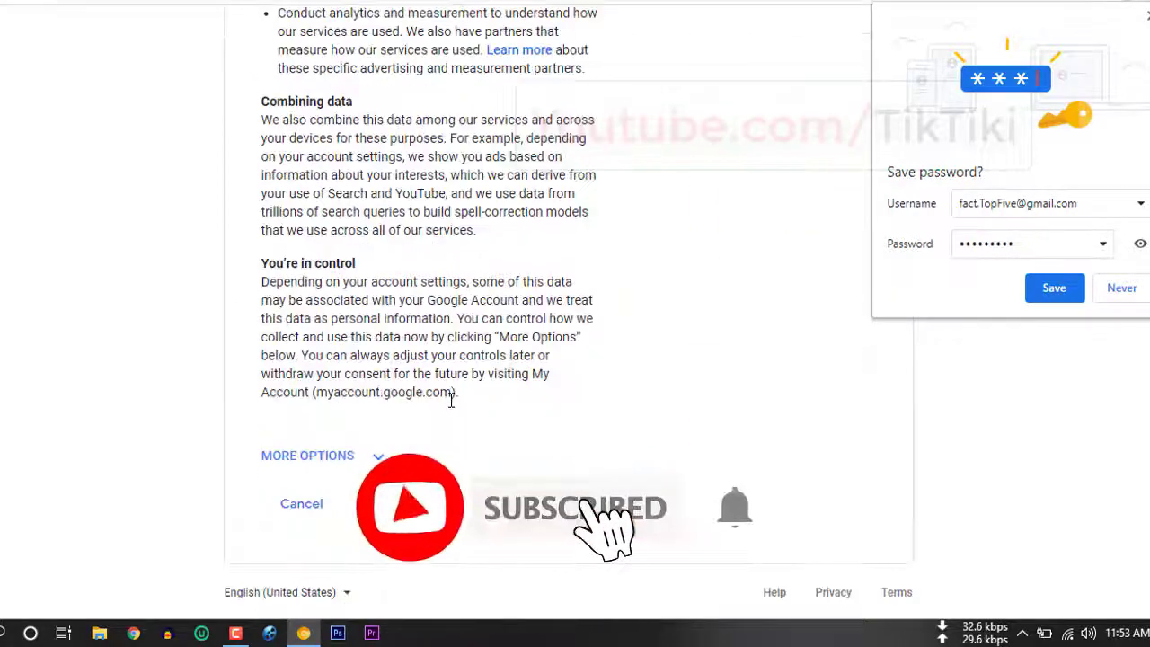
{"action": "scroll", "coordinate": [451, 403], "scroll_direction": "up", "scroll_amount": 9}
{"action": "scroll", "coordinate": [452, 405], "scroll_direction": "down", "scroll_amount": 8}
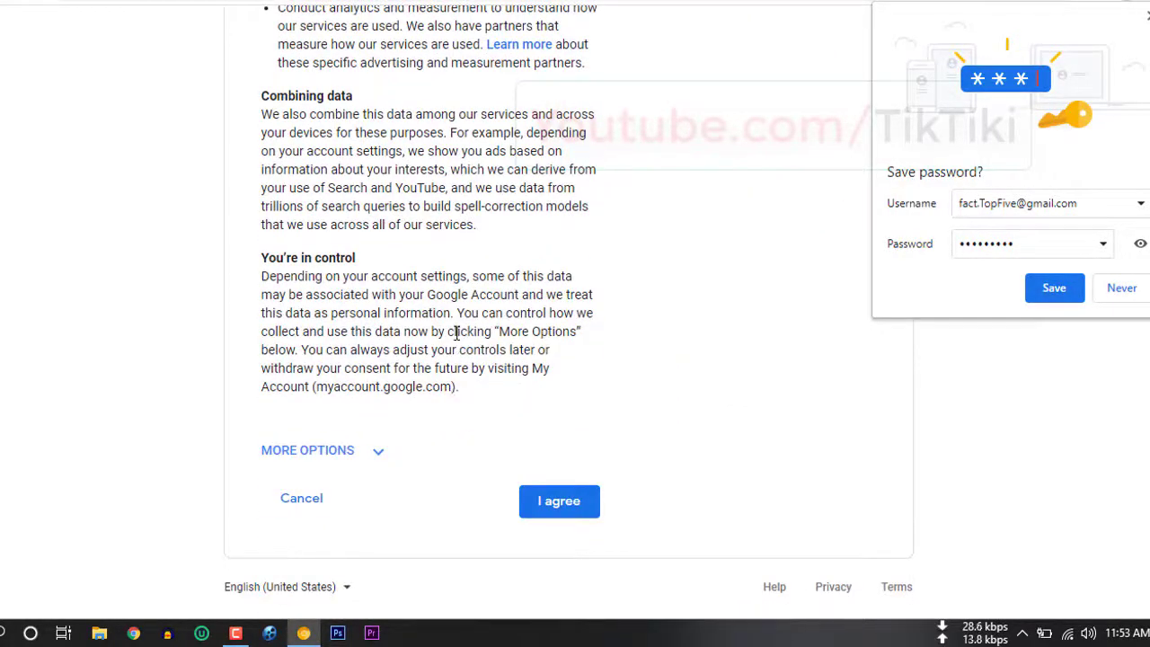
{"action": "scroll", "coordinate": [422, 335], "scroll_direction": "up", "scroll_amount": 3}
{"action": "scroll", "coordinate": [416, 340], "scroll_direction": "down", "scroll_amount": 3}
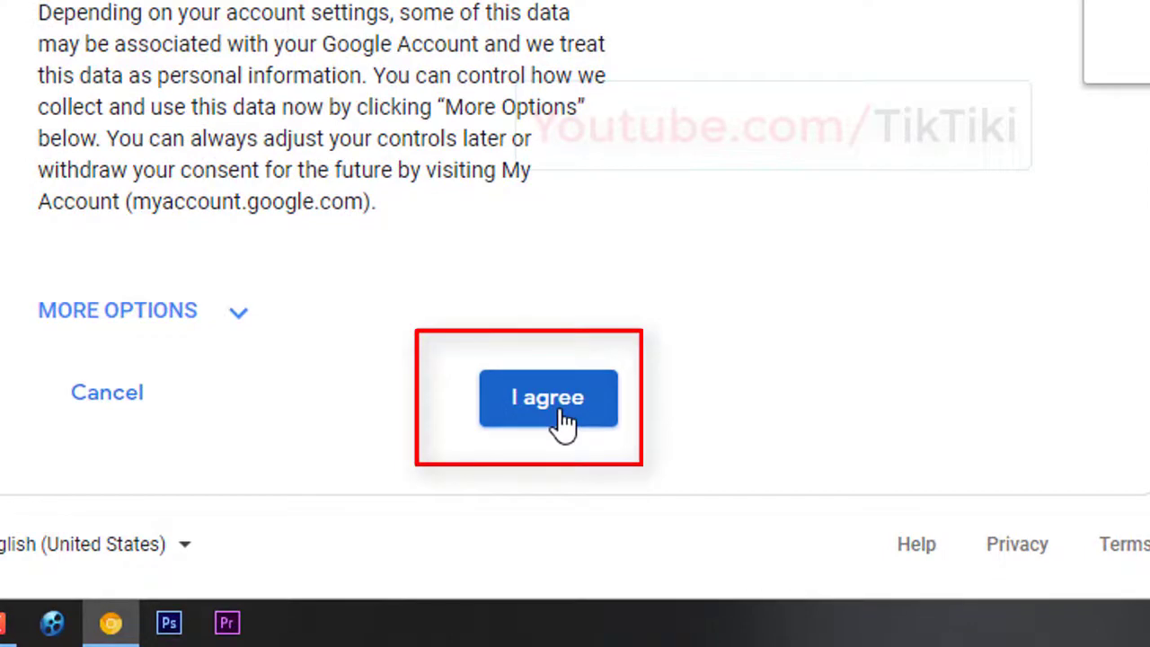
{"action": "left_click", "coordinate": [557, 406]}
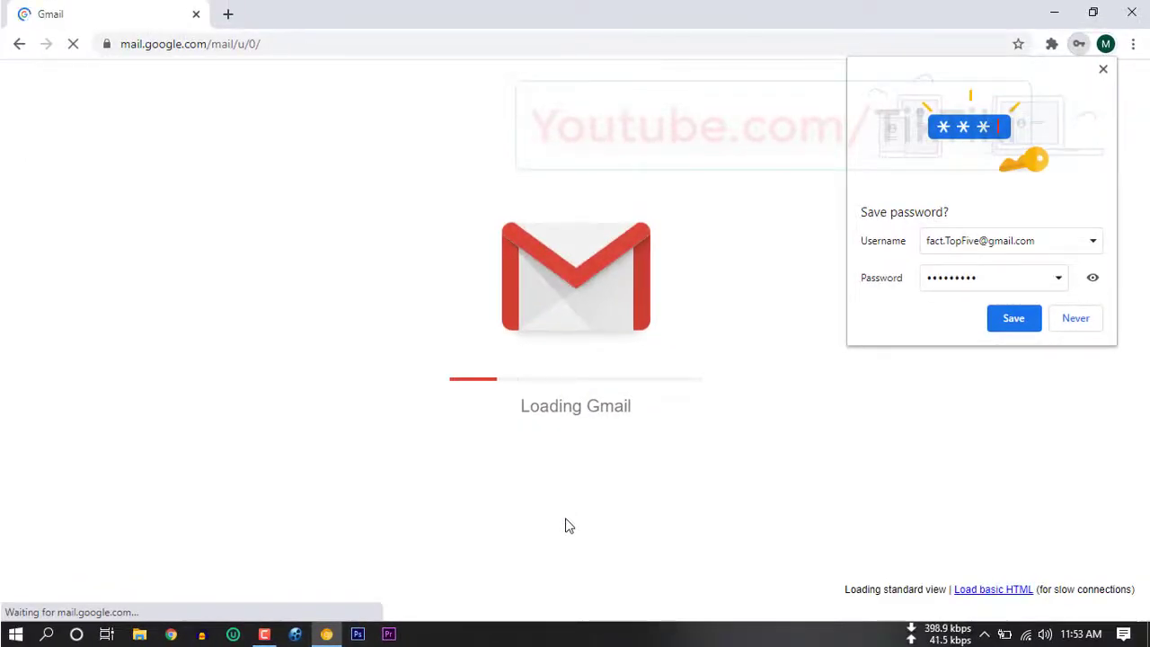
Dismiss the save-password offer and finish the Gmail welcome keeping the Default view
{"action": "left_click", "coordinate": [1104, 71]}
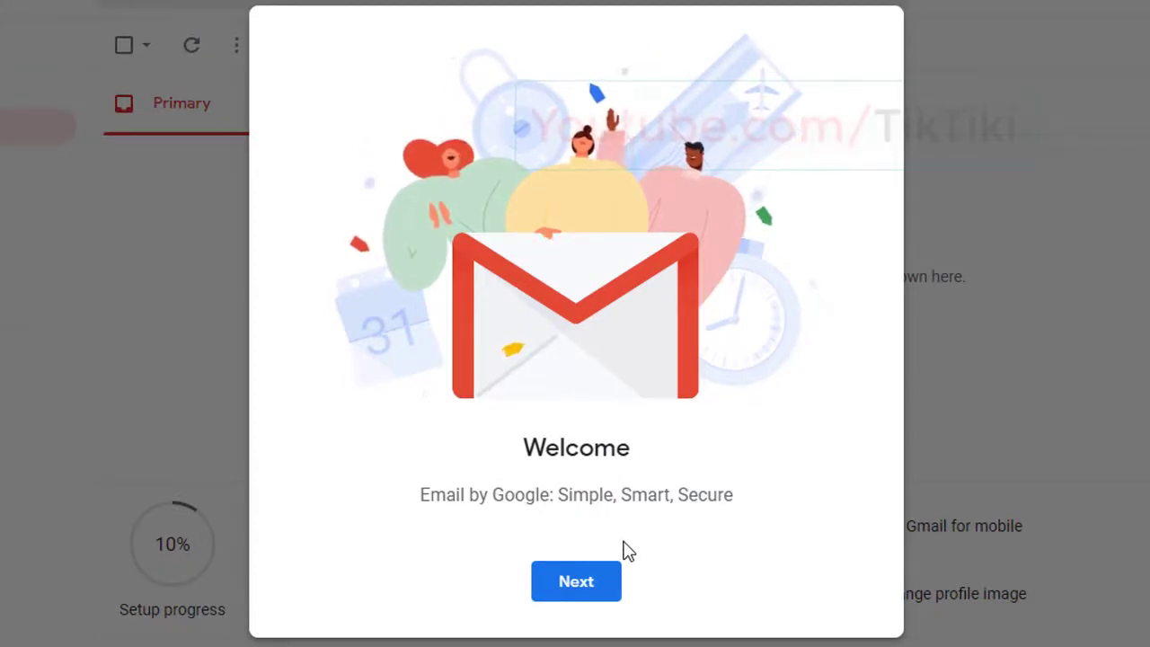
{"action": "left_click", "coordinate": [585, 593]}
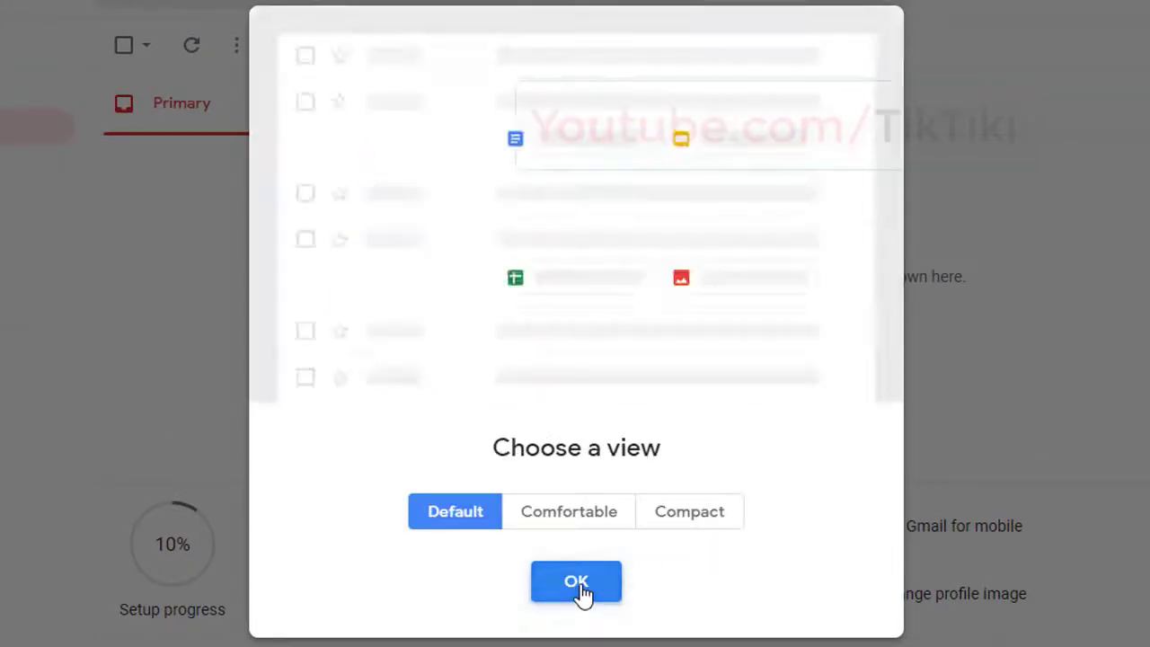
{"action": "left_click", "coordinate": [576, 582]}
Check off all five Gmail setup tasks to reach 100% setup progress
{"action": "left_click", "coordinate": [571, 529]}
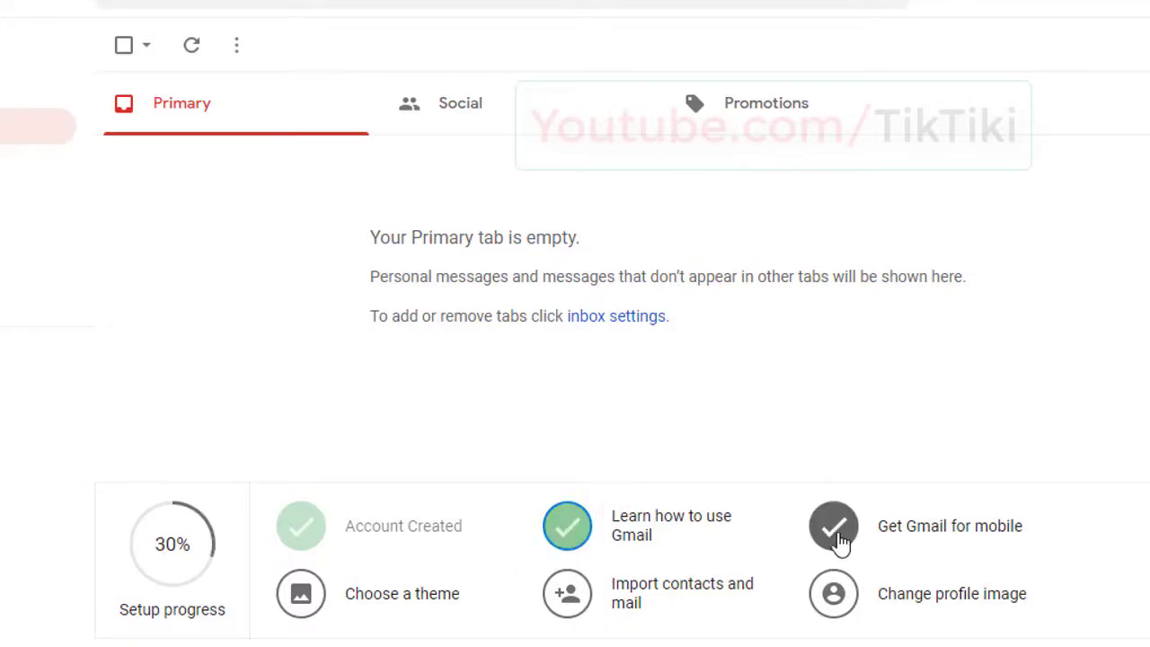
{"action": "left_click", "coordinate": [837, 535]}
{"action": "left_click", "coordinate": [835, 595]}
{"action": "left_click", "coordinate": [616, 598]}
{"action": "left_click", "coordinate": [396, 595]}
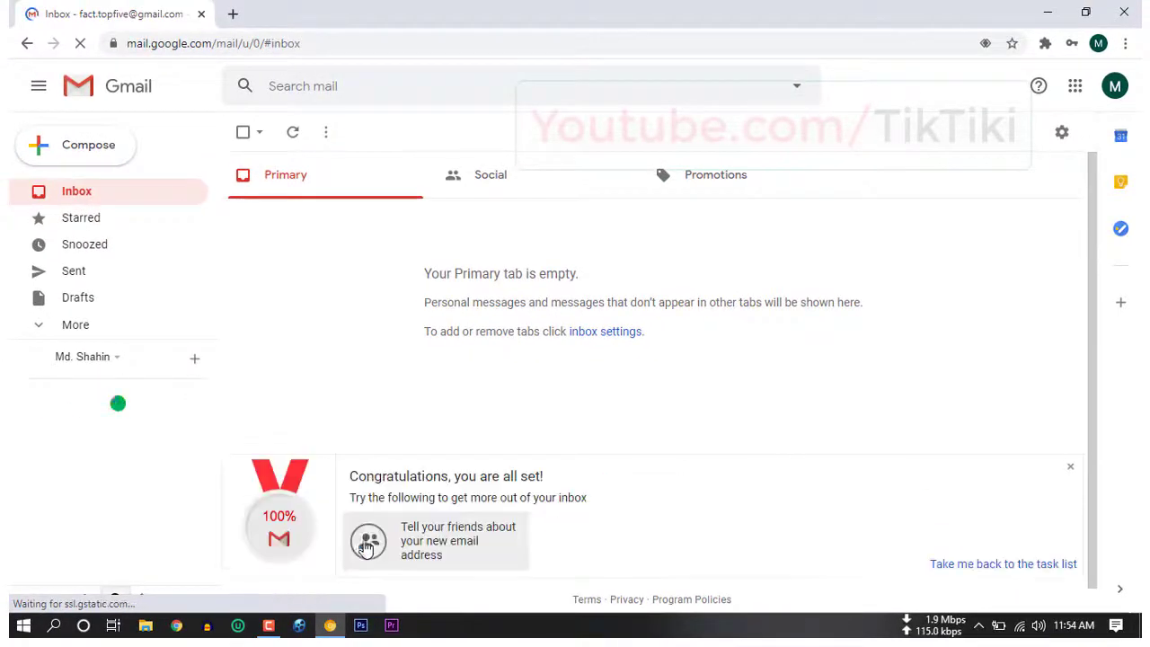